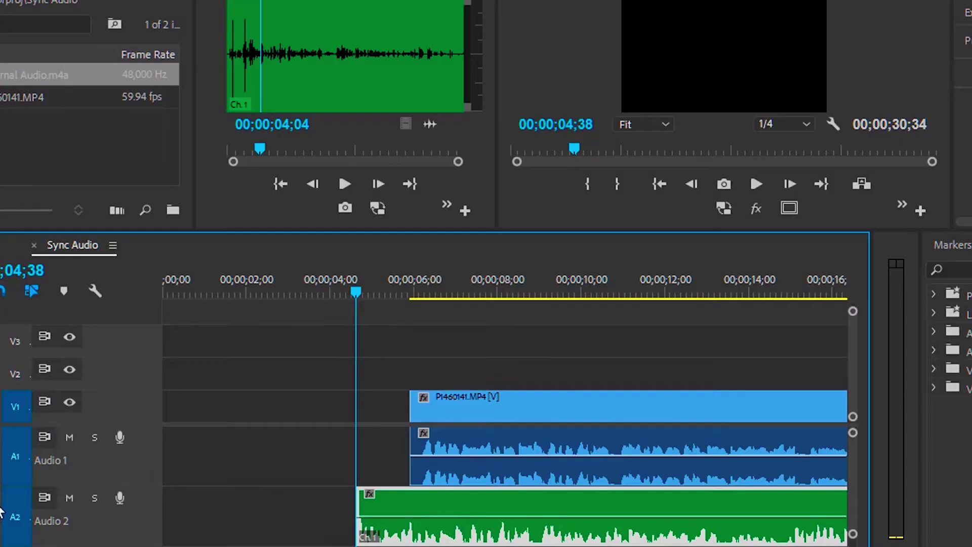
# - Mute Audio 2 and play the timeline from about 04;37 to hear only the camera sound
pyautogui.click(71, 498)
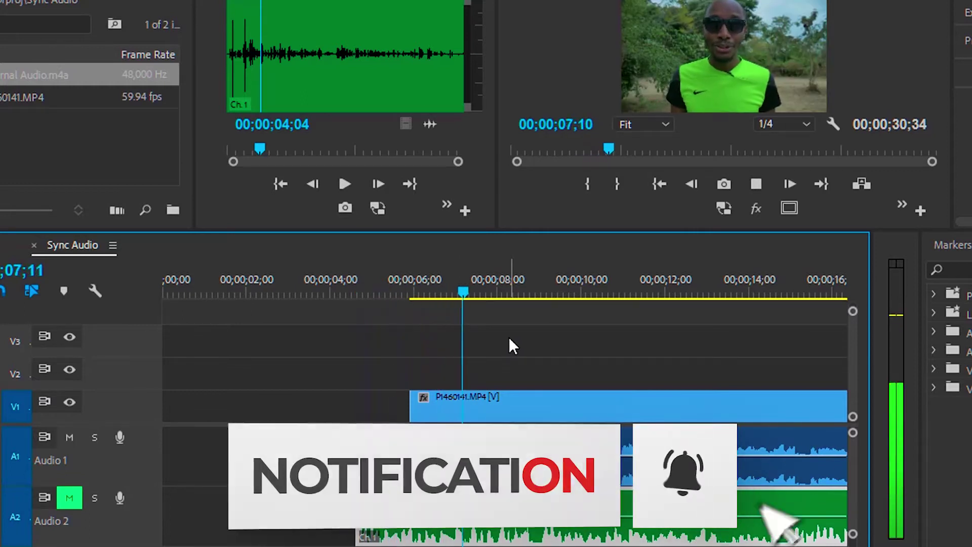
pyautogui.press('space')
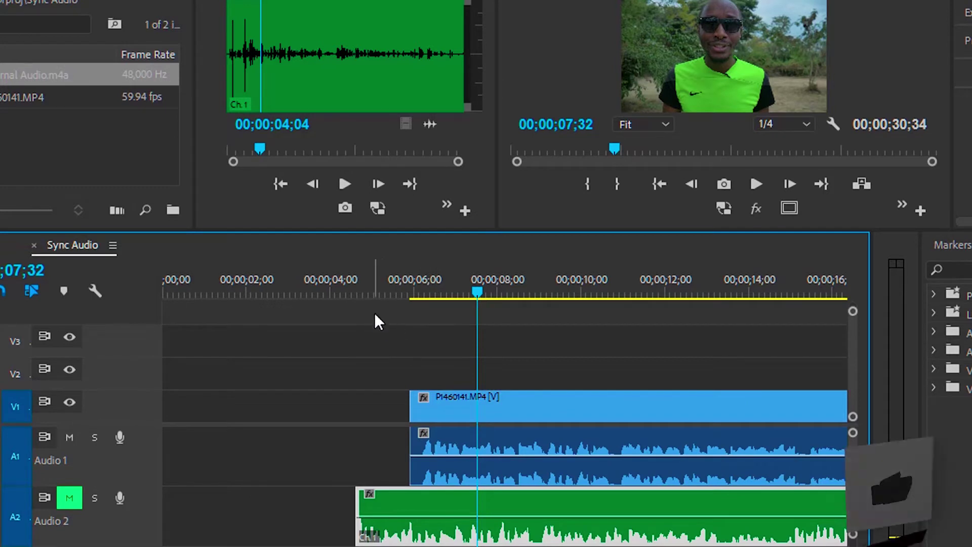
pyautogui.click(359, 291)
pyautogui.press('space')
pyautogui.press('space')
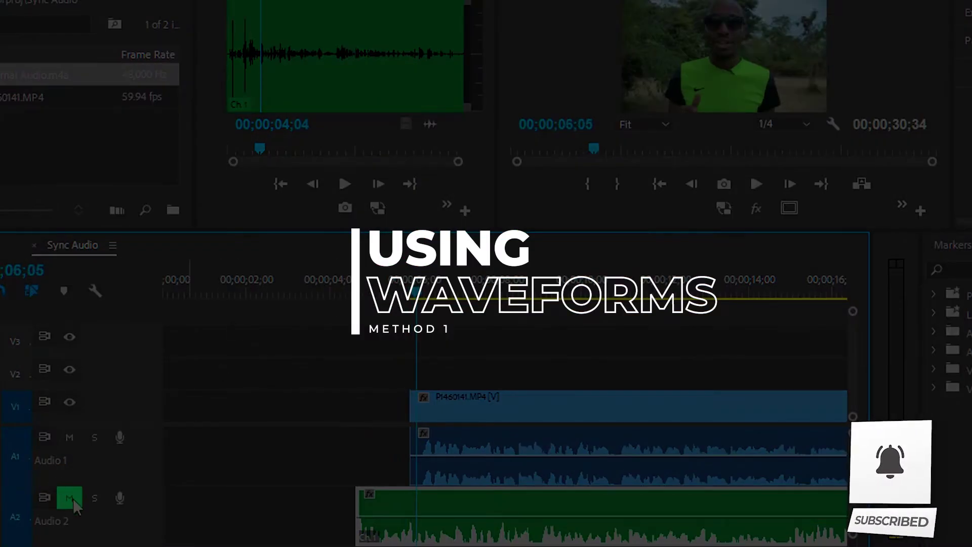
# - Play from about 04;29, trim the external audio start to the camera clip start, and mute Audio 2
pyautogui.moveTo(365, 291); pyautogui.dragTo(355, 292)
pyautogui.press('space')
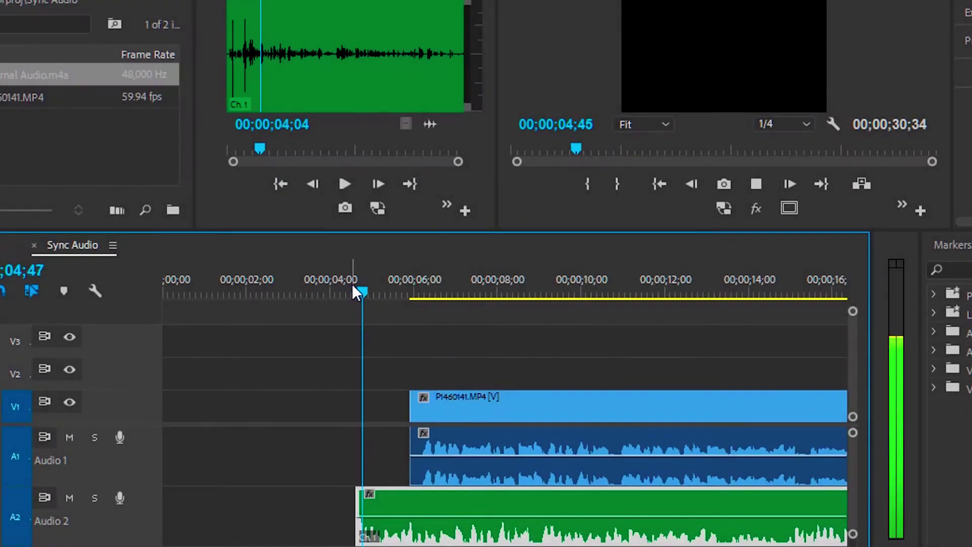
pyautogui.press('space')
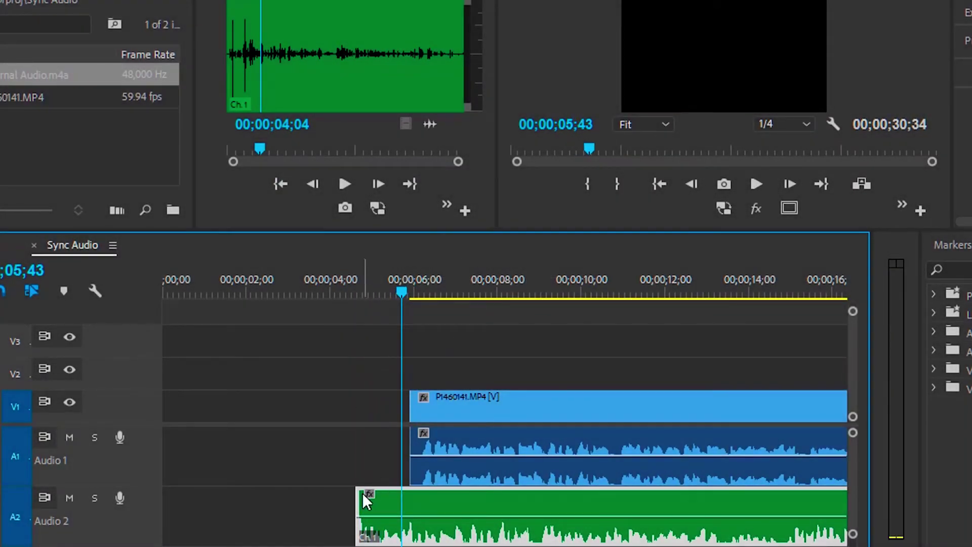
pyautogui.moveTo(375, 491); pyautogui.dragTo(410, 489)
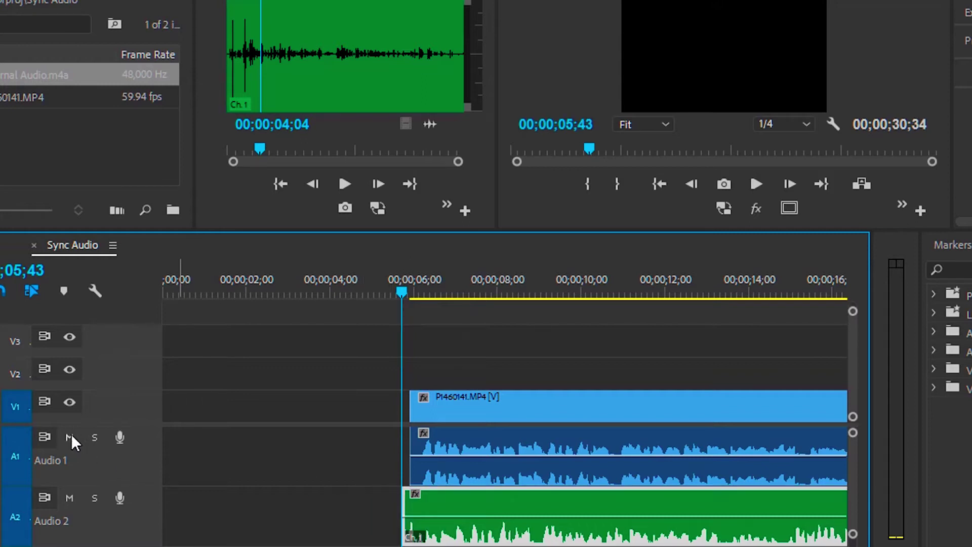
pyautogui.click(70, 499)
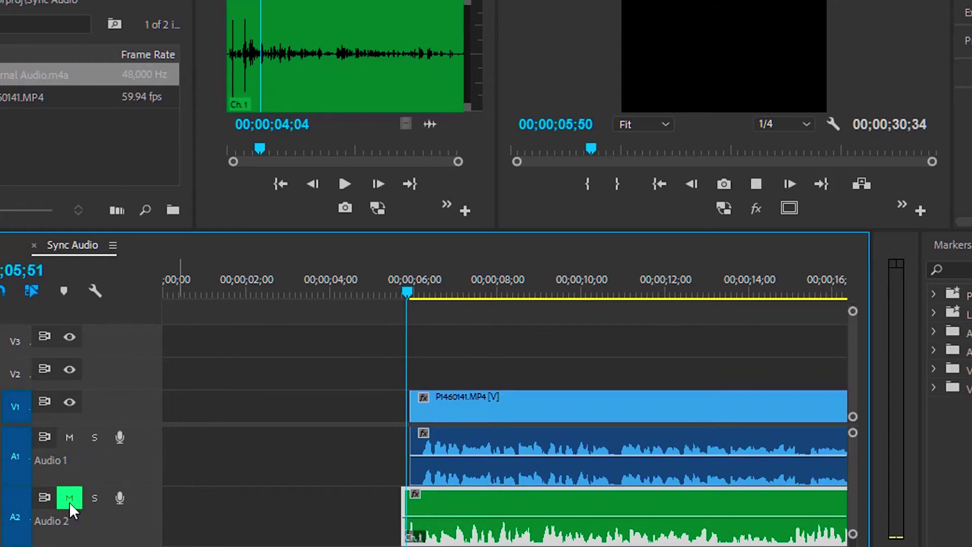
# - Trim the external audio to the playhead, unmute Audio 2, play both tracks, and zoom in on the waveforms
pyautogui.press('space')
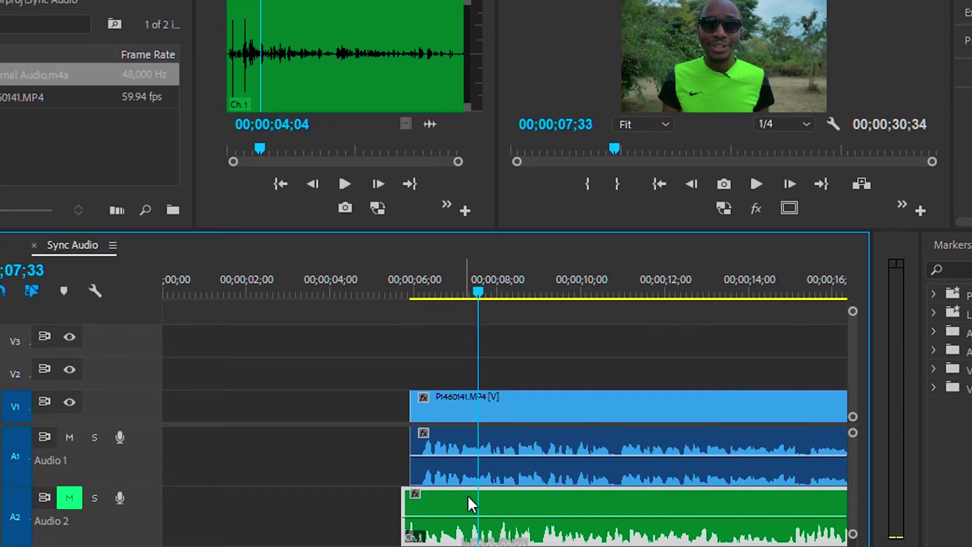
pyautogui.moveTo(468, 499); pyautogui.dragTo(252, 507)
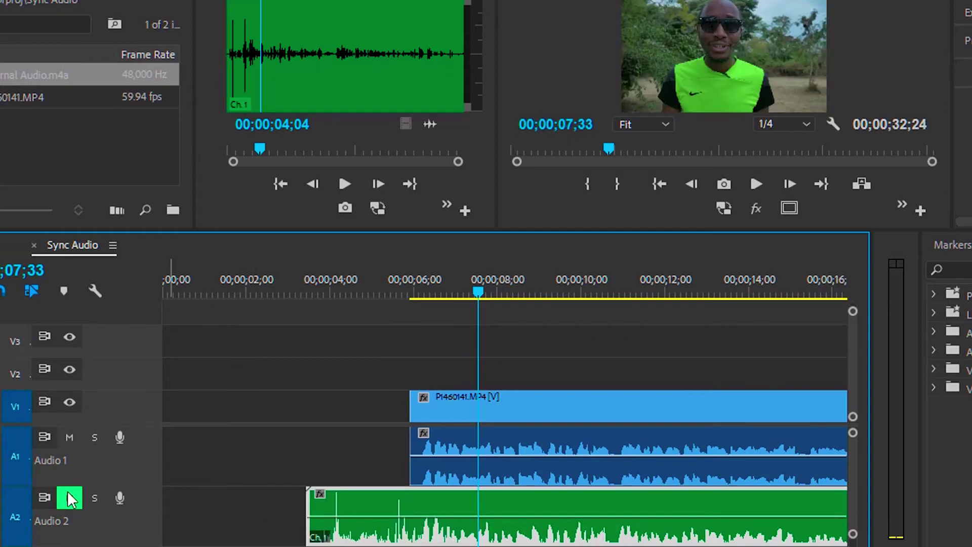
pyautogui.click(70, 498)
pyautogui.press('space')
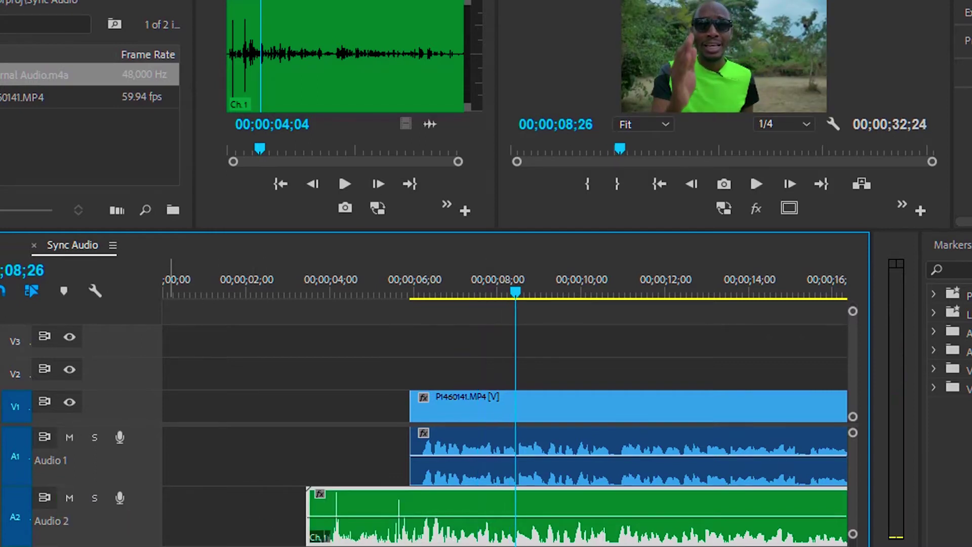
pyautogui.press('=')
pyautogui.press('=')
pyautogui.press('=')
pyautogui.press('=')
pyautogui.press('=')
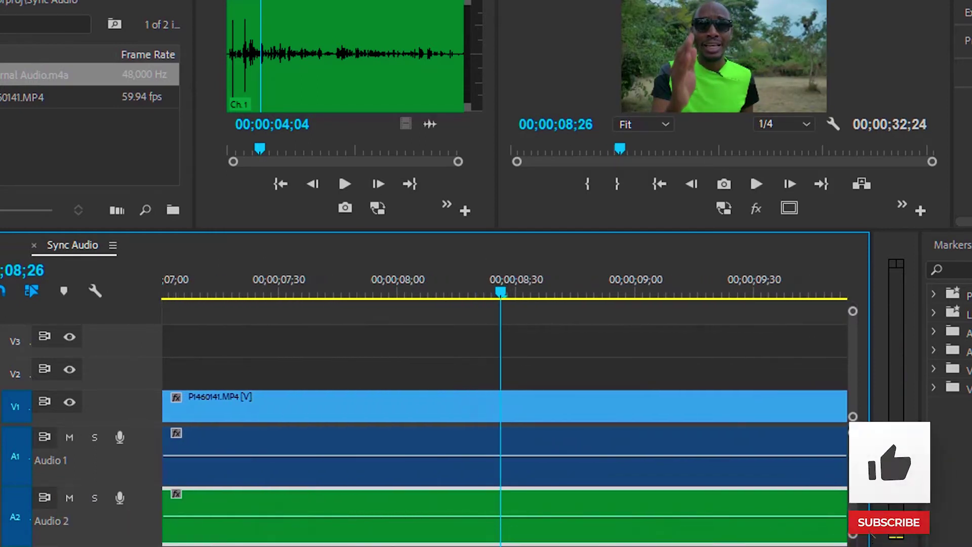
pyautogui.press('=')
pyautogui.press('=')
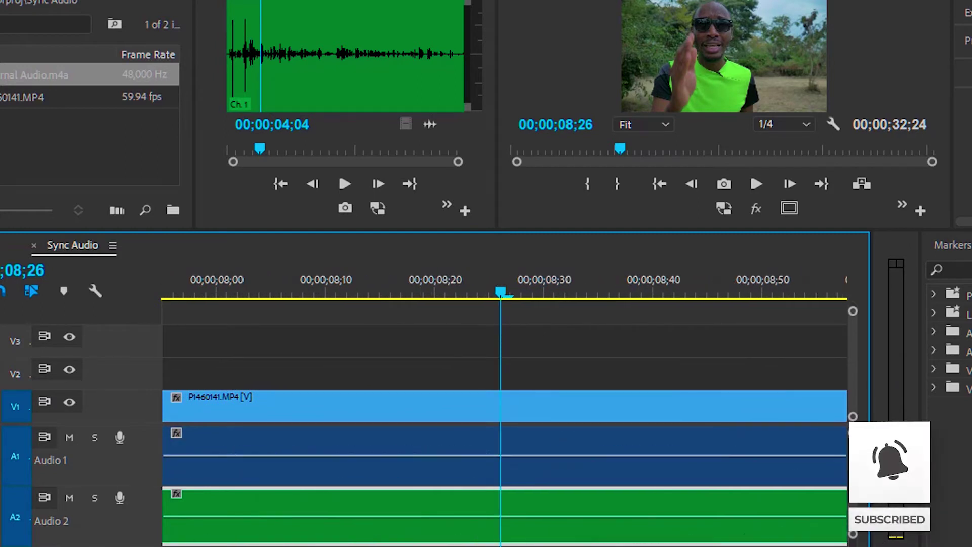
pyautogui.press('=')
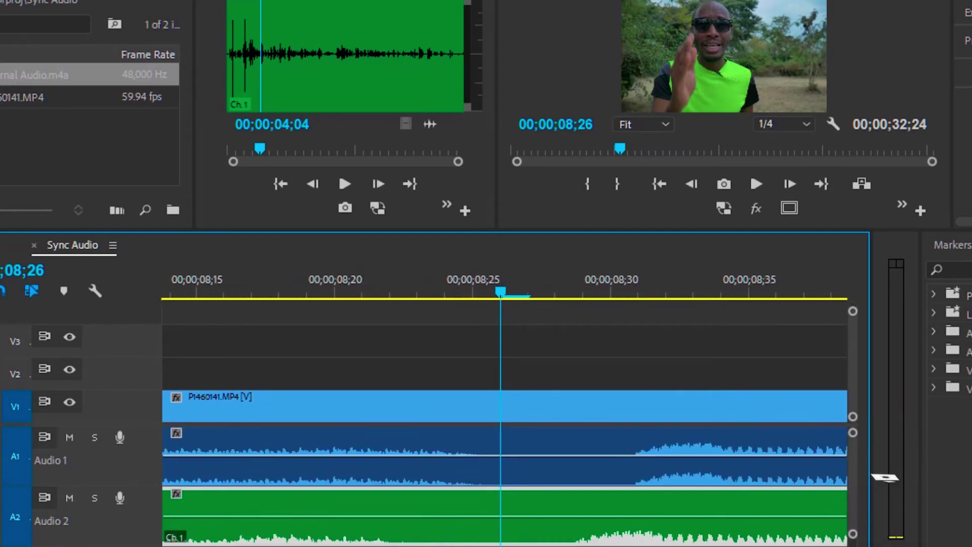
# - Show timecodes in audio time units and raise the external audio clip's volume slightly
pyautogui.rightClick(511, 277)
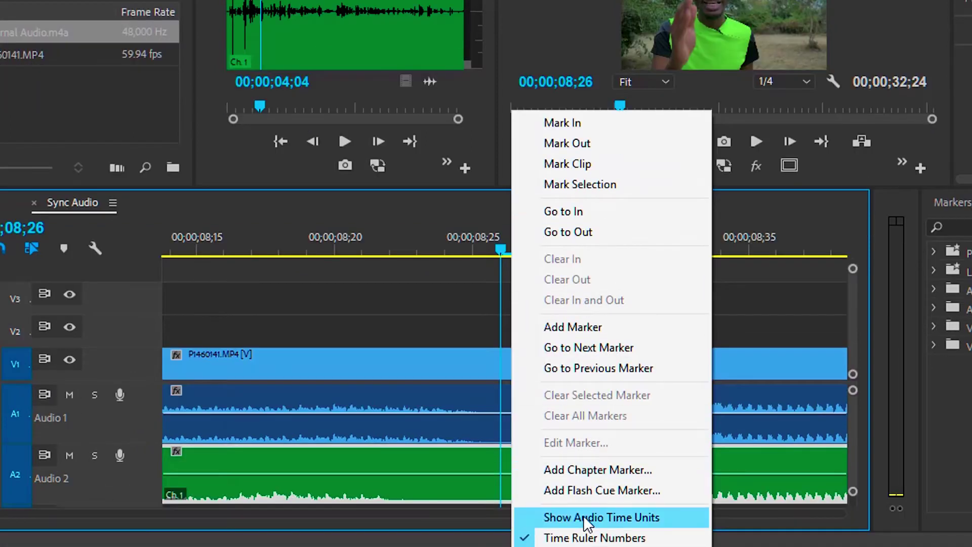
pyautogui.click(584, 516)
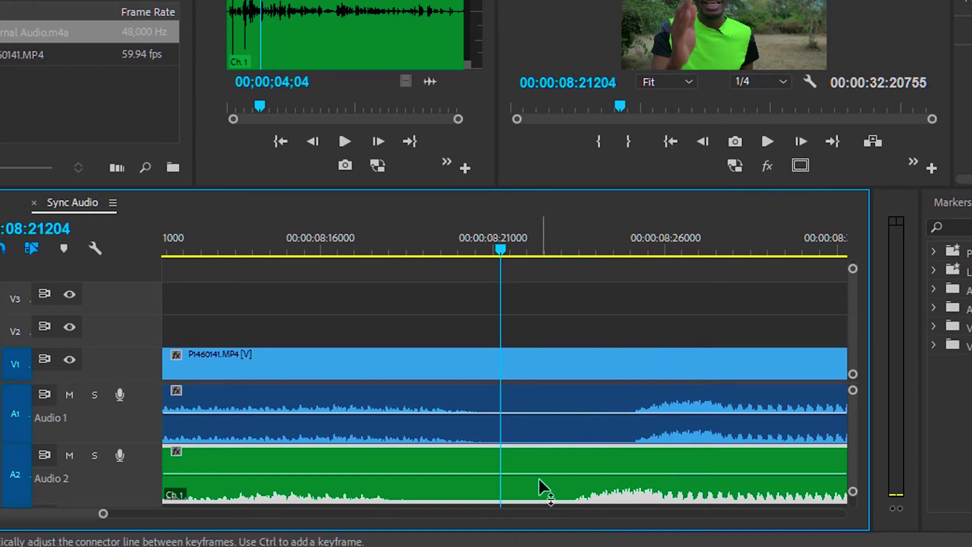
pyautogui.moveTo(538, 478); pyautogui.dragTo(551, 460)
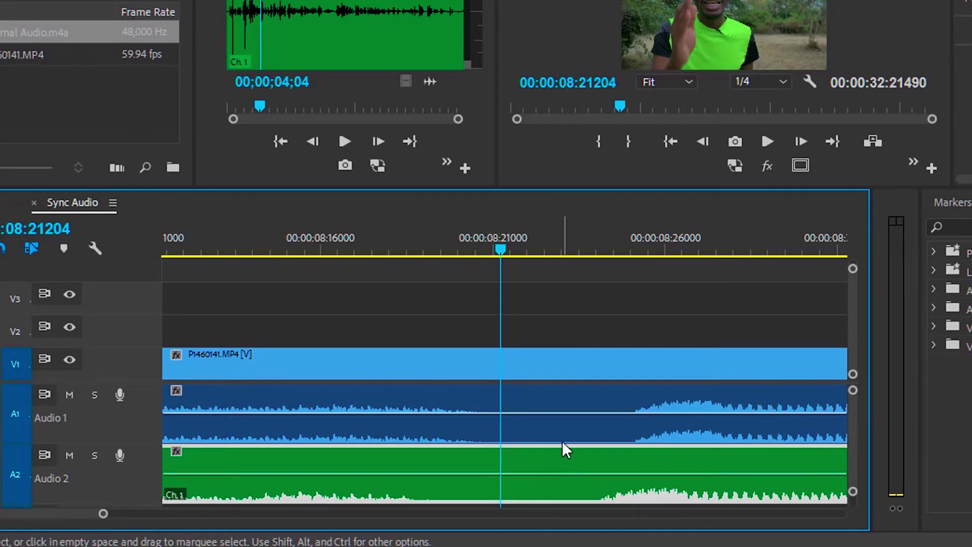
# - Nudge the external audio clip later and earlier until its waveform matches the camera audio
pyautogui.moveTo(548, 454)
pyautogui.mouseDown()
pyautogui.moveTo(562, 463)
pyautogui.moveTo(554, 454)
pyautogui.mouseUp()
pyautogui.doubleClick(537, 454)
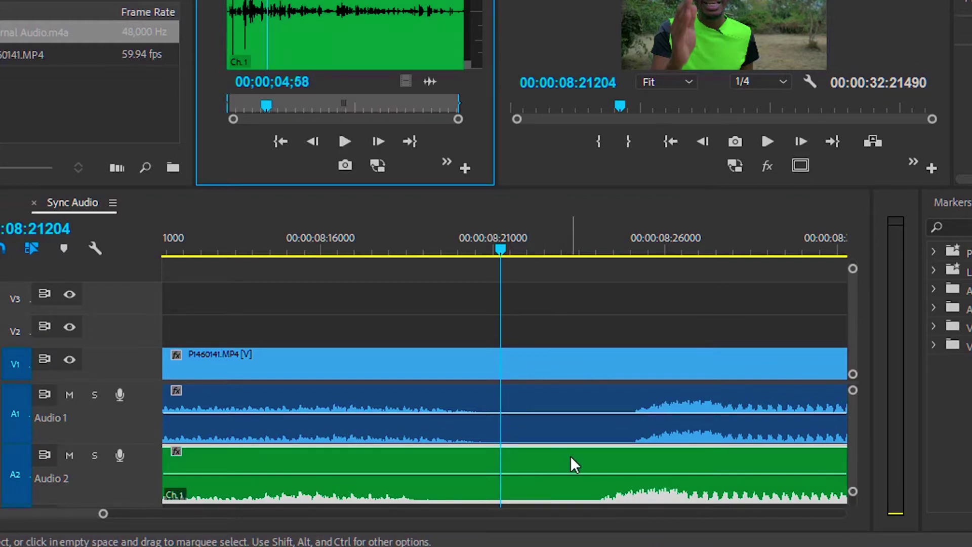
pyautogui.moveTo(543, 458); pyautogui.dragTo(576, 461)
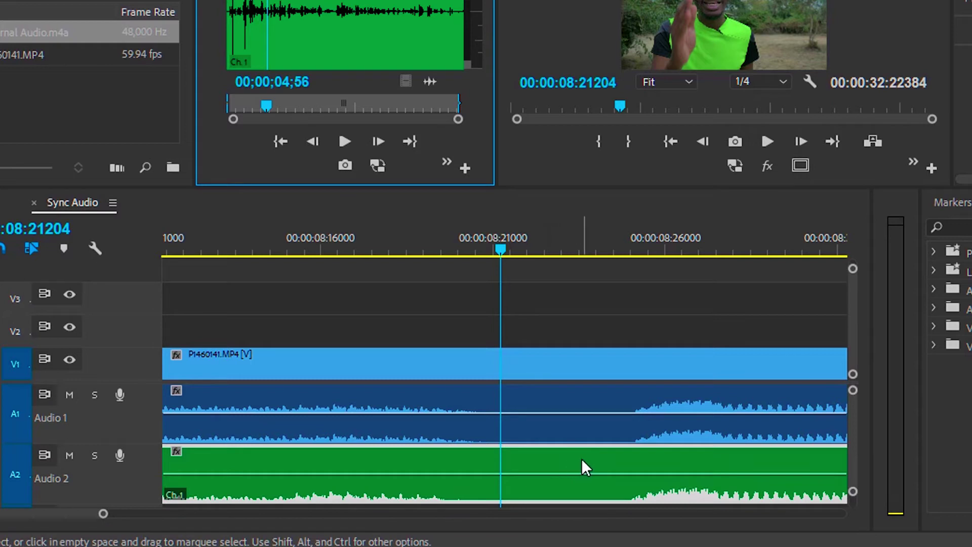
pyautogui.moveTo(582, 460)
pyautogui.mouseDown()
pyautogui.moveTo(535, 462)
pyautogui.moveTo(585, 460)
pyautogui.mouseUp()
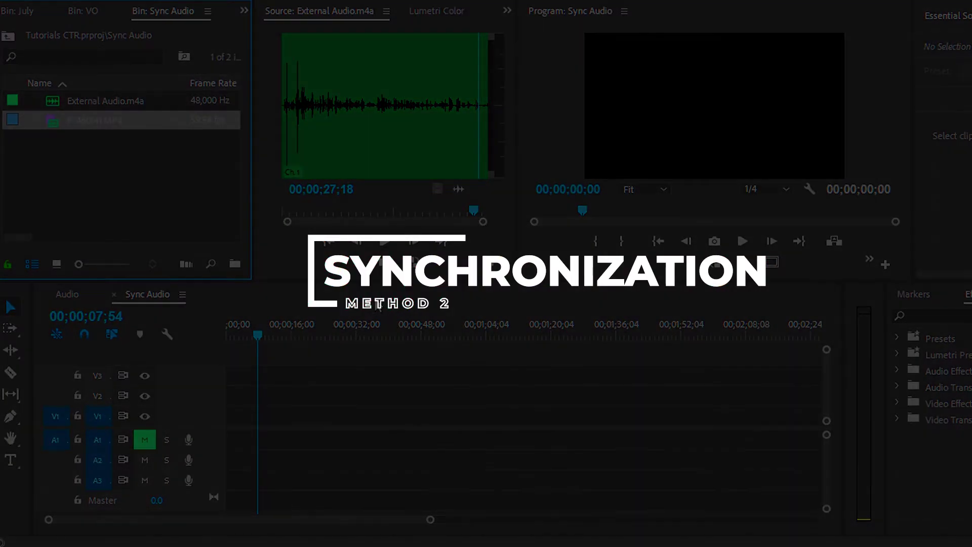
# - Place P1460141.MP4 and External Audio.m4a at the timeline start, with A1 unmuted and the audio on A2
pyautogui.moveTo(379, 307); pyautogui.dragTo(274, 426)
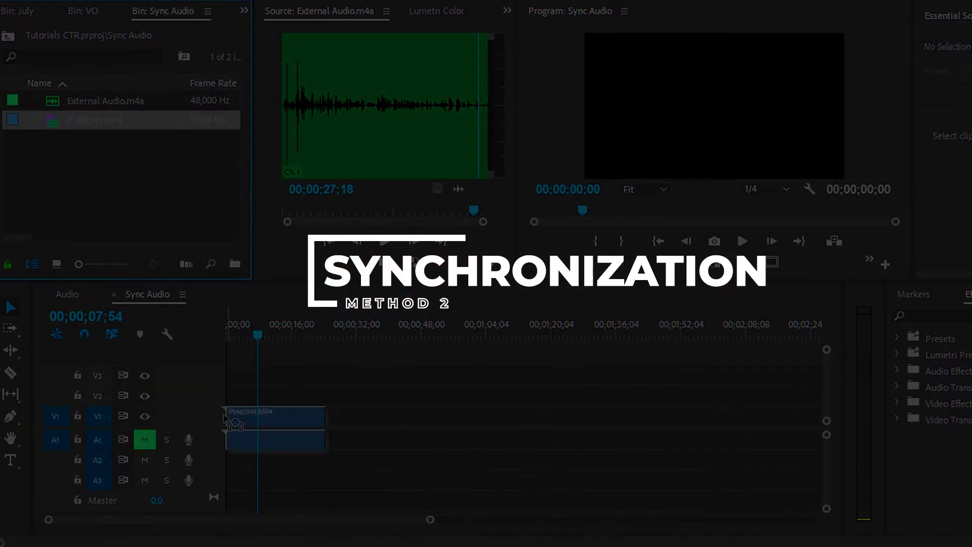
pyautogui.click(144, 440)
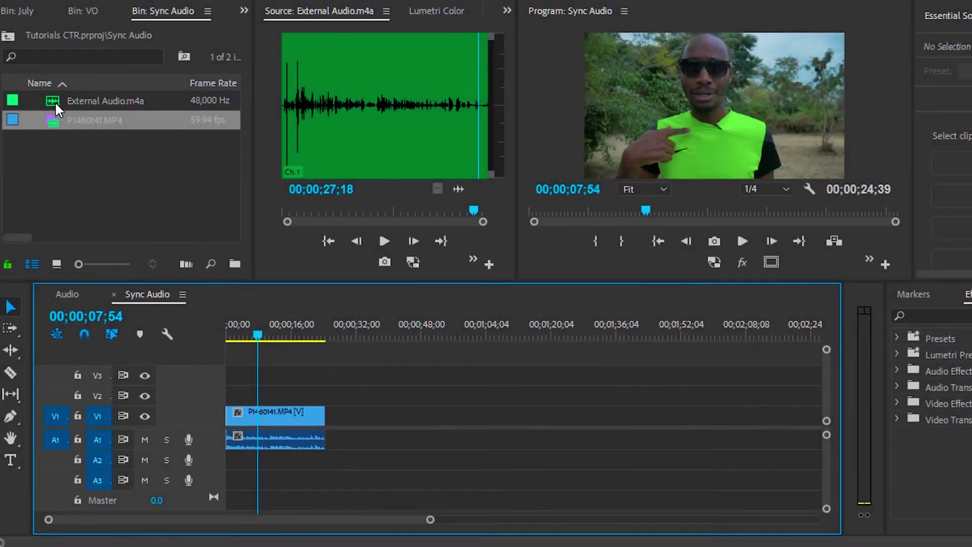
pyautogui.moveTo(57, 109); pyautogui.dragTo(79, 117)
pyautogui.moveTo(343, 361); pyautogui.dragTo(221, 463)
# - Select the video and both audio clips and synchronize them by Audio on Track Channel 1
pyautogui.moveTo(375, 393); pyautogui.dragTo(263, 472)
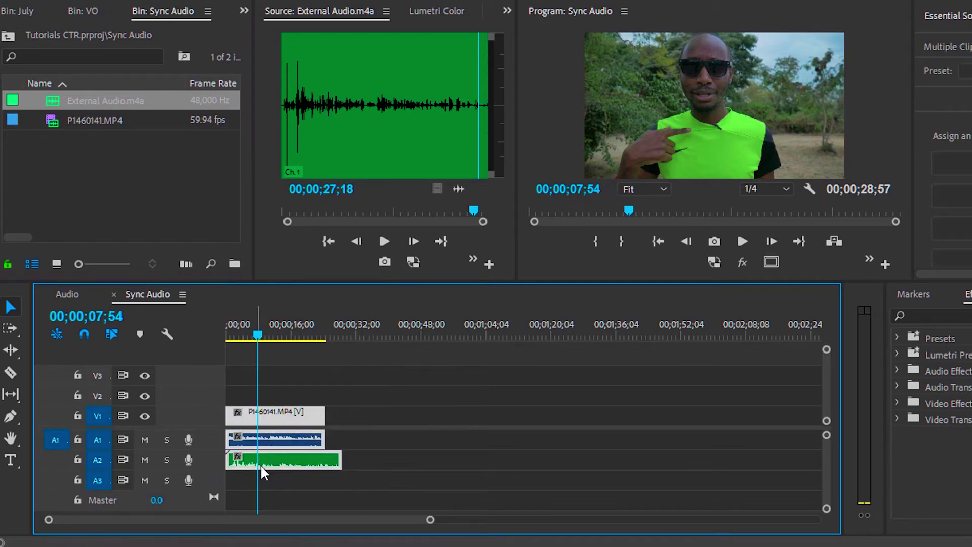
pyautogui.rightClick(287, 421)
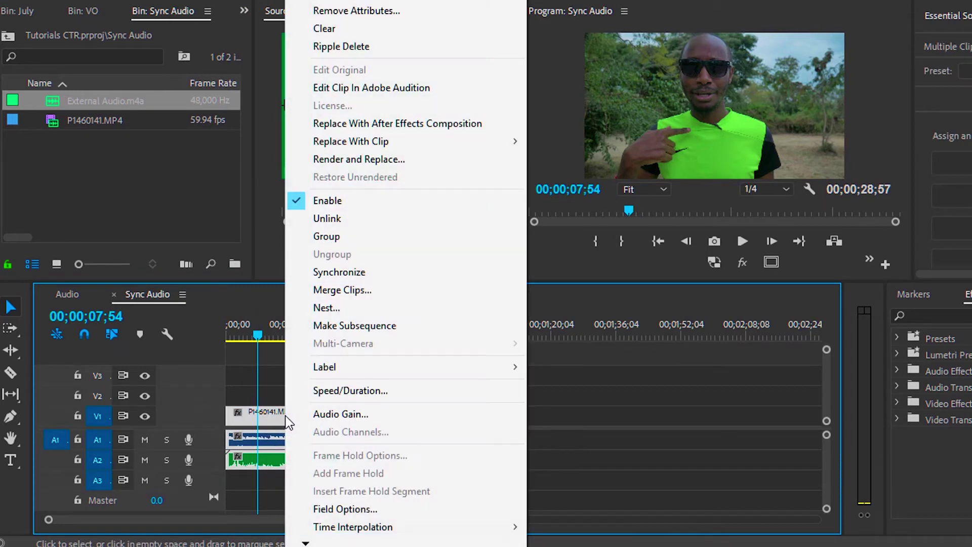
pyautogui.click(364, 280)
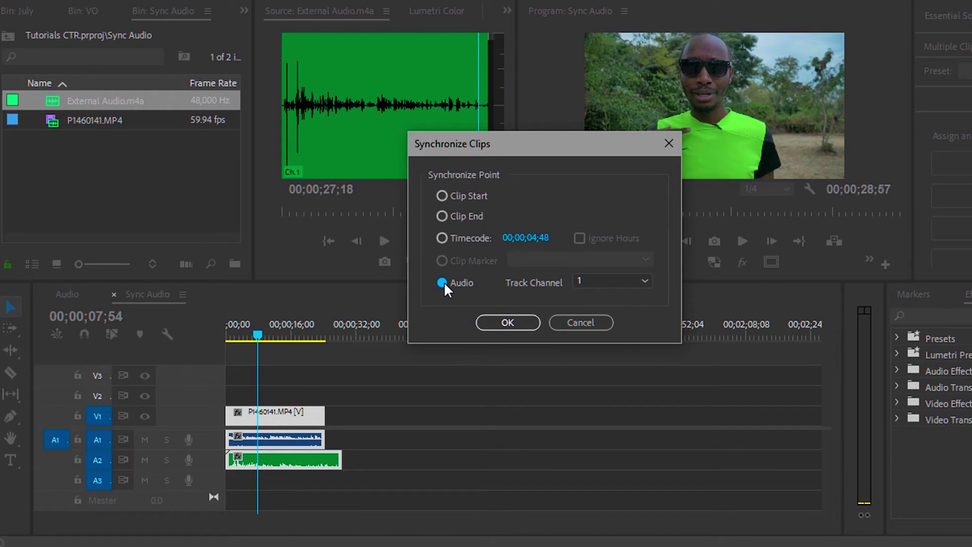
pyautogui.click(507, 323)
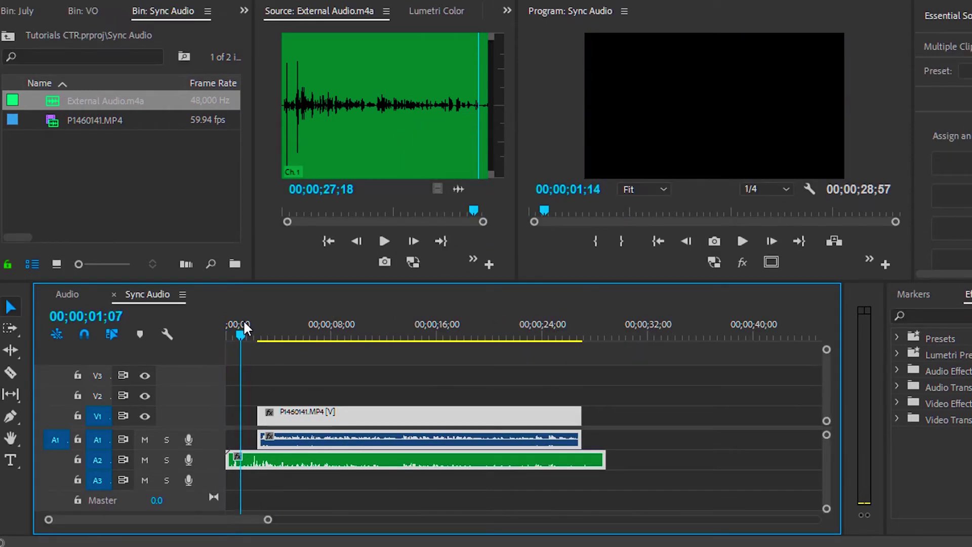
# - Play the synced clip from about 00;00;02;28
pyautogui.moveTo(244, 329); pyautogui.dragTo(260, 329)
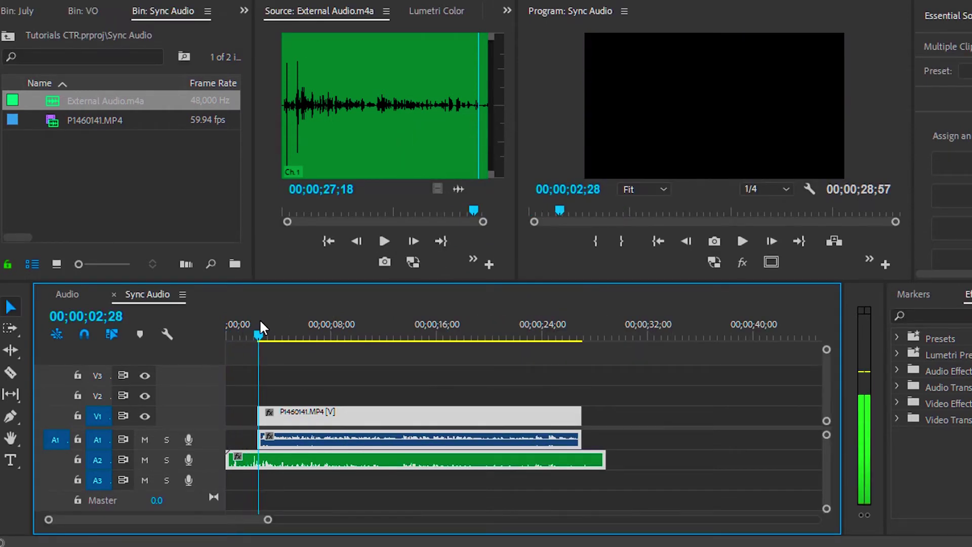
pyautogui.click(709, 148)
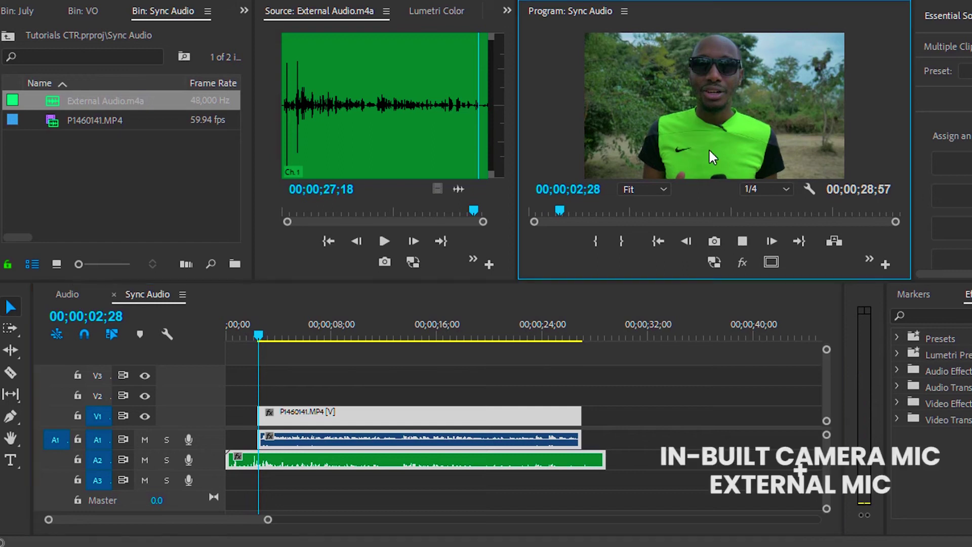
pyautogui.press('space')
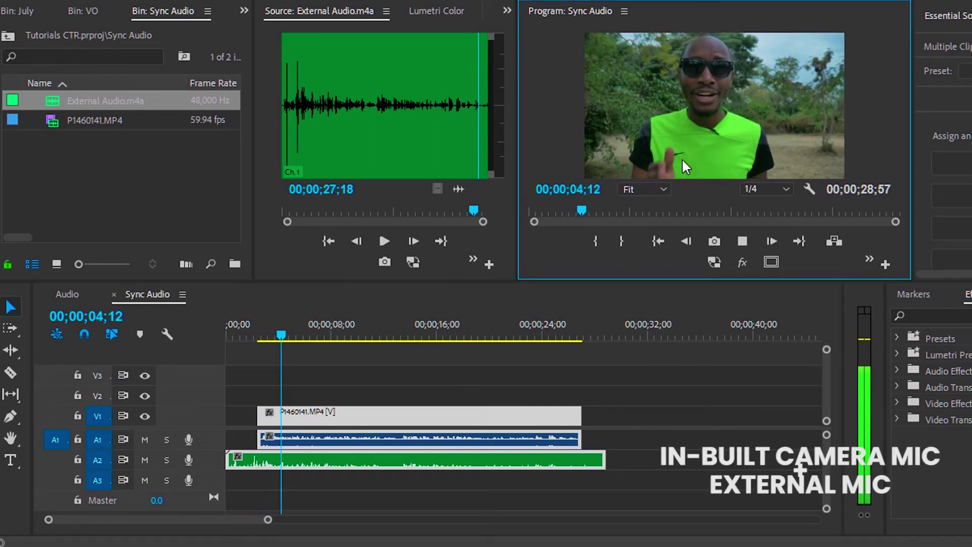
pyautogui.click(388, 349)
# - Compare mics by muting A2, then mute A1, unmute A2, and play only the external audio
pyautogui.click(145, 460)
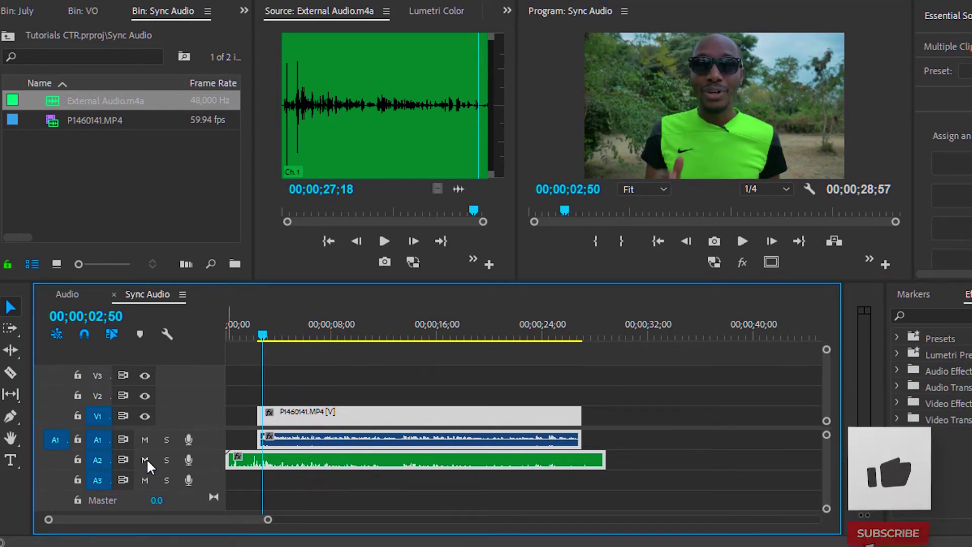
pyautogui.press('space')
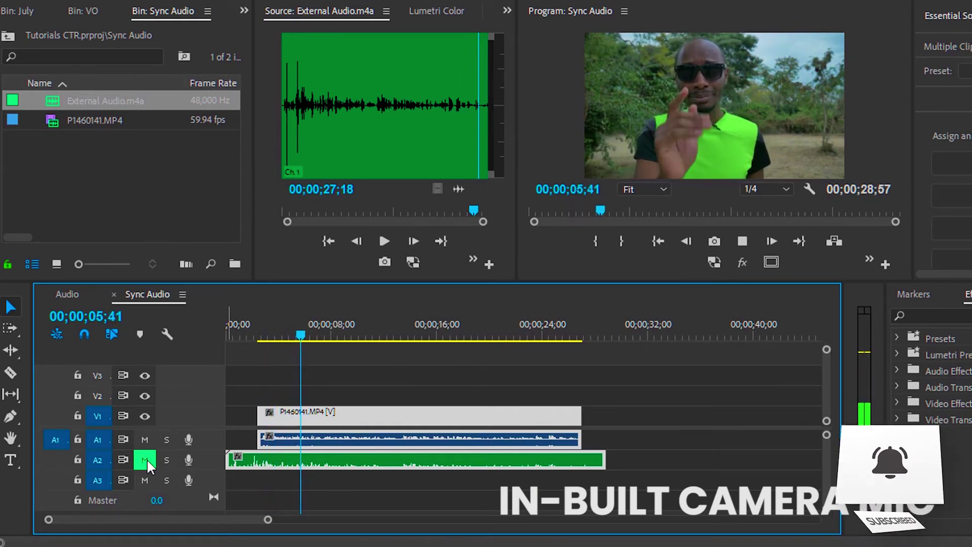
pyautogui.press('space')
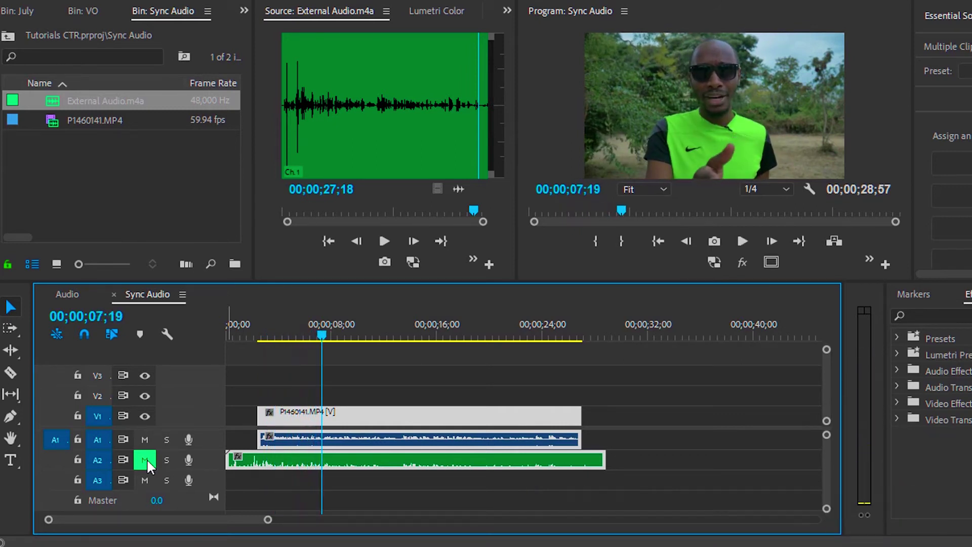
pyautogui.click(145, 436)
pyautogui.click(145, 459)
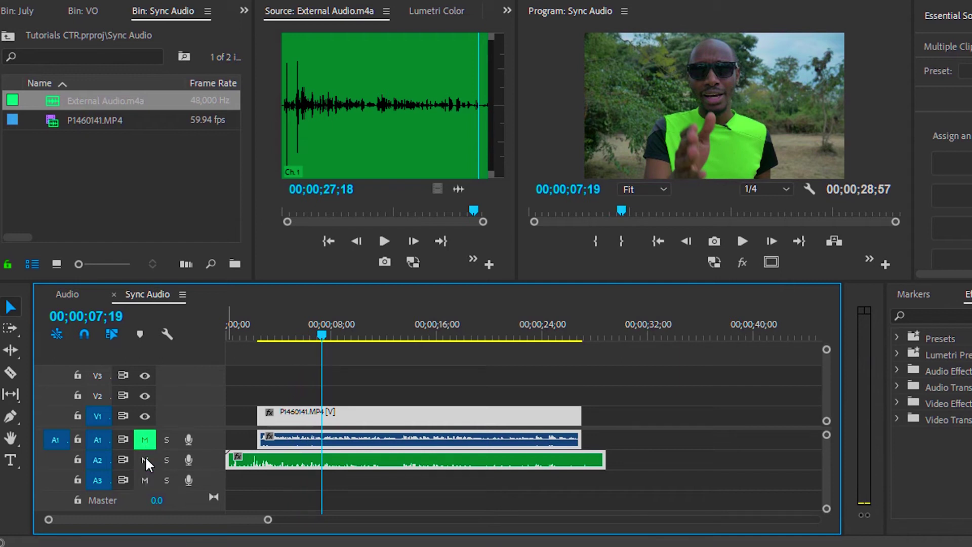
pyautogui.press('space')
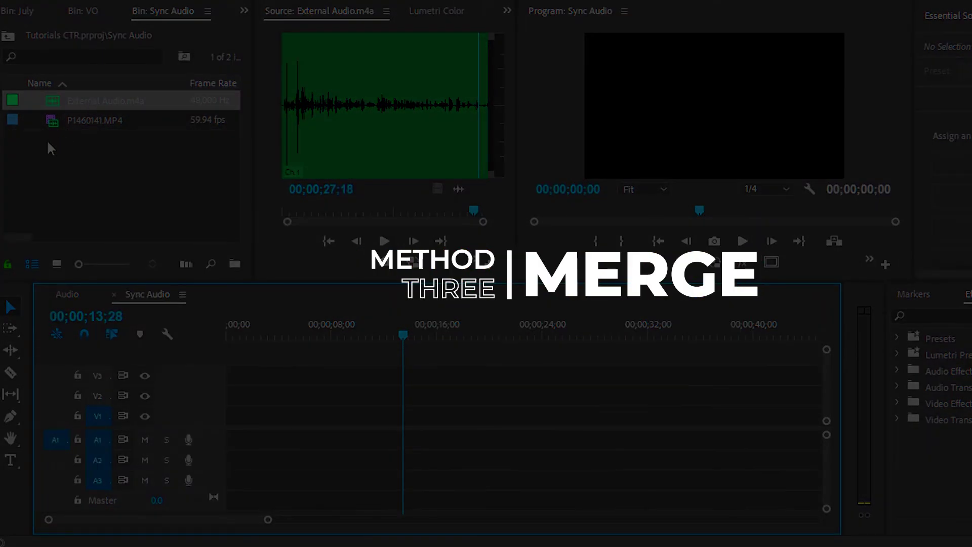
# - Merge both bin clips by audio into 'P1460141.MP4 - Merged' and open it in the Source monitor
pyautogui.click(46, 139)
pyautogui.moveTo(64, 159); pyautogui.dragTo(56, 105)
pyautogui.rightClick(56, 108)
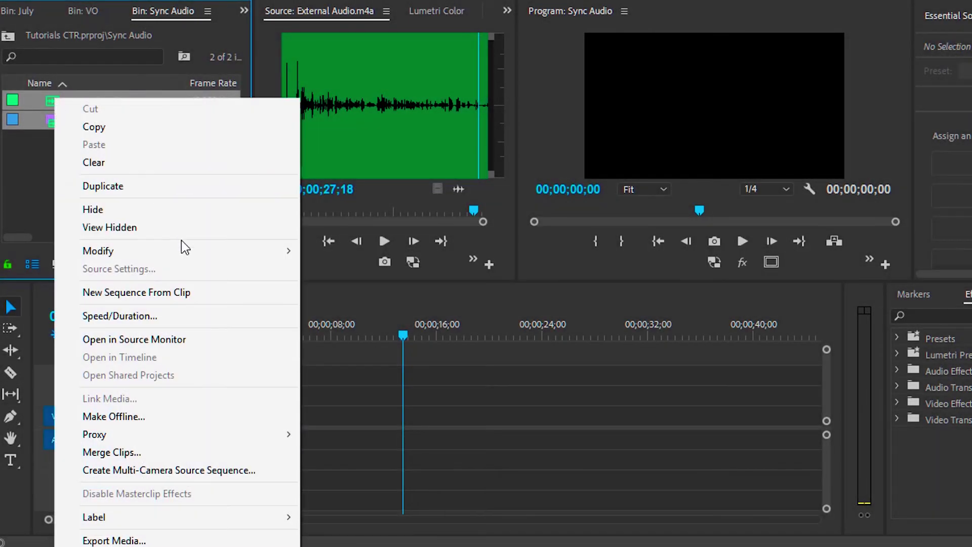
pyautogui.click(137, 452)
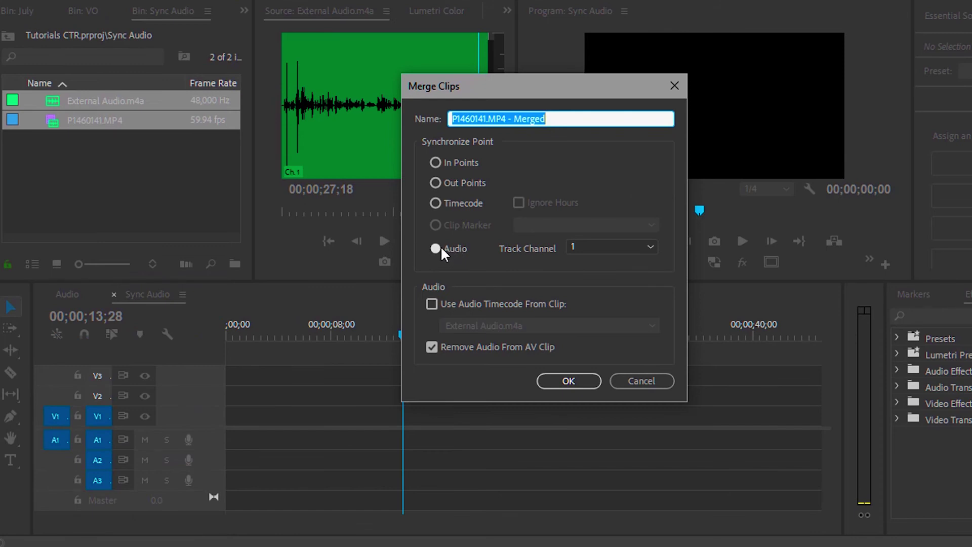
pyautogui.click(567, 382)
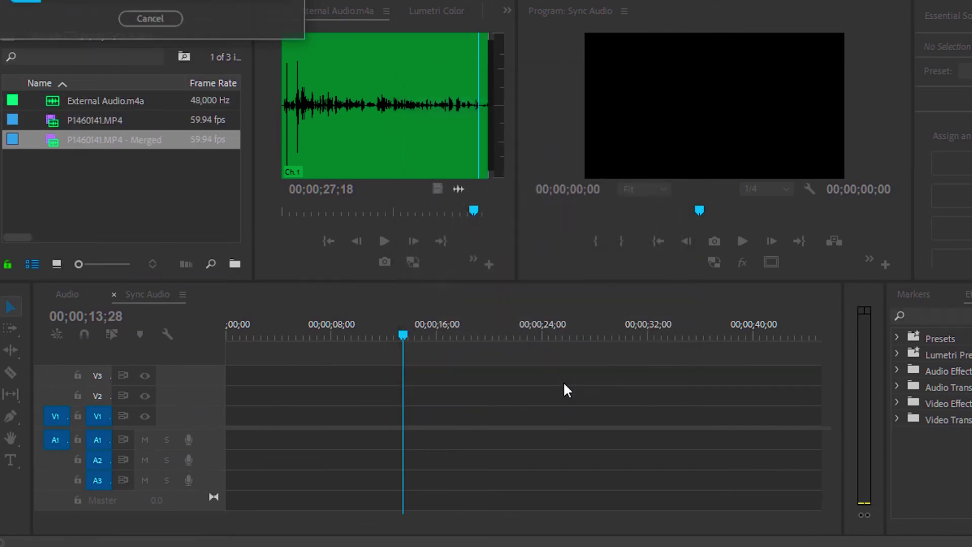
pyautogui.doubleClick(57, 144)
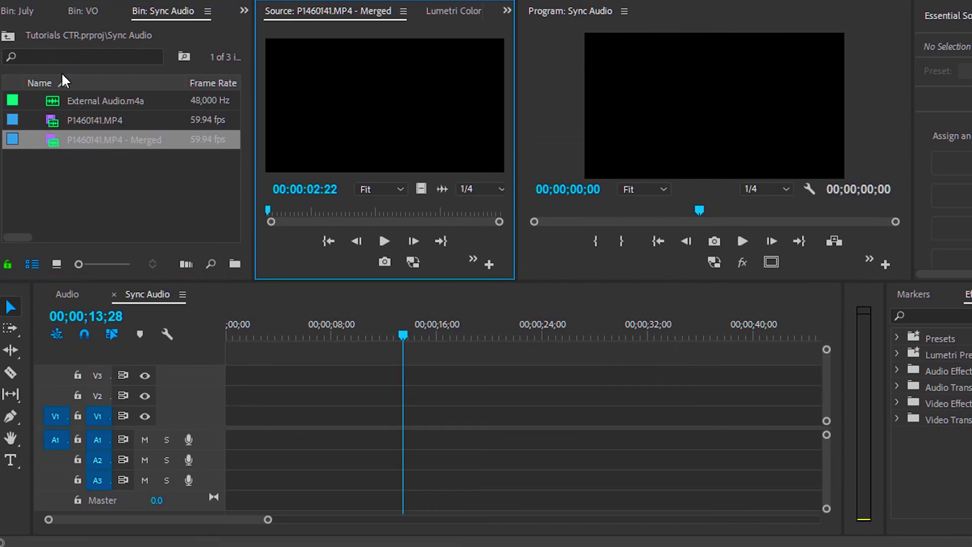
# - Place the merged clip on V1 and A1 at the sequence start and play it from about 00;00;02;24
pyautogui.moveTo(42, 148)
pyautogui.mouseDown()
pyautogui.moveTo(124, 200)
pyautogui.moveTo(265, 397)
pyautogui.moveTo(239, 436)
pyautogui.moveTo(205, 436)
pyautogui.mouseUp()
pyautogui.click(256, 335)
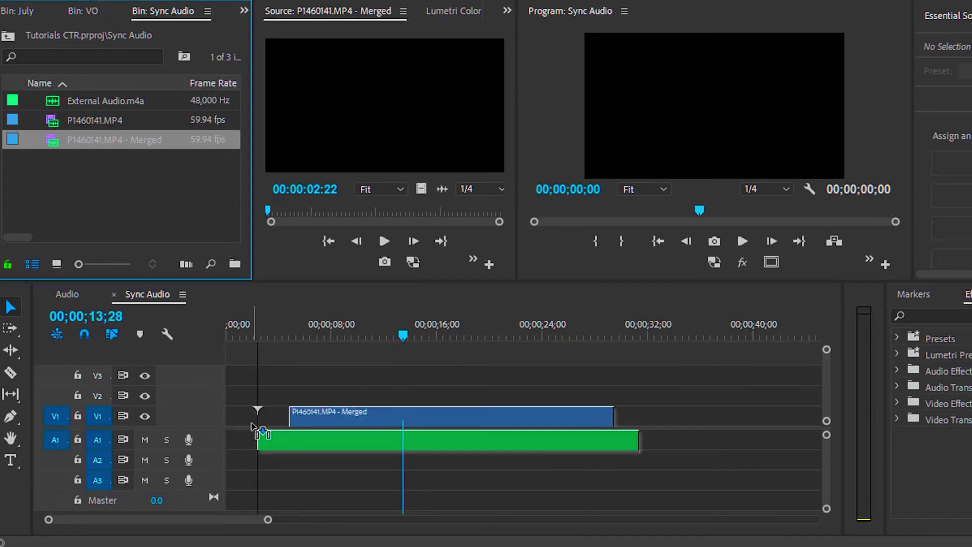
pyautogui.moveTo(261, 428); pyautogui.dragTo(205, 438)
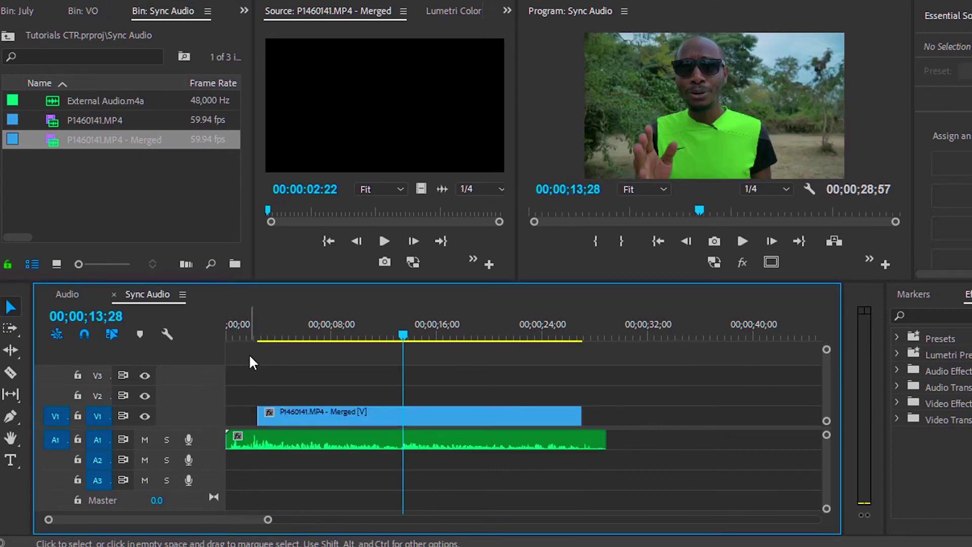
pyautogui.moveTo(256, 325); pyautogui.dragTo(260, 323)
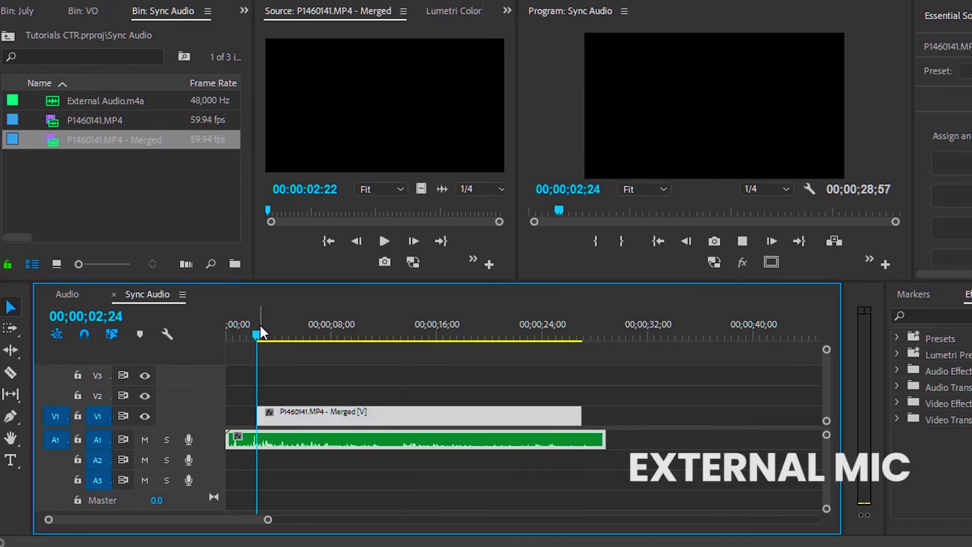
pyautogui.press('space')
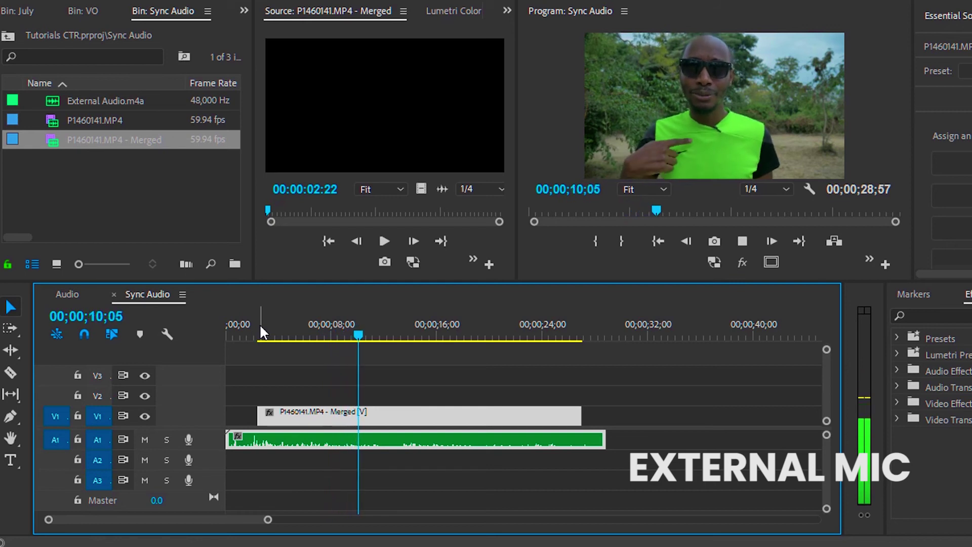
pyautogui.press('space')
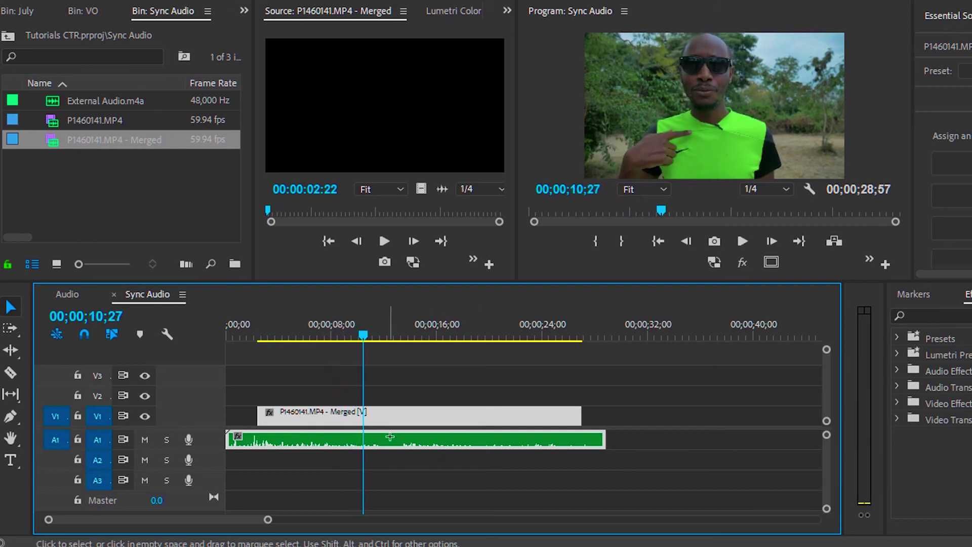